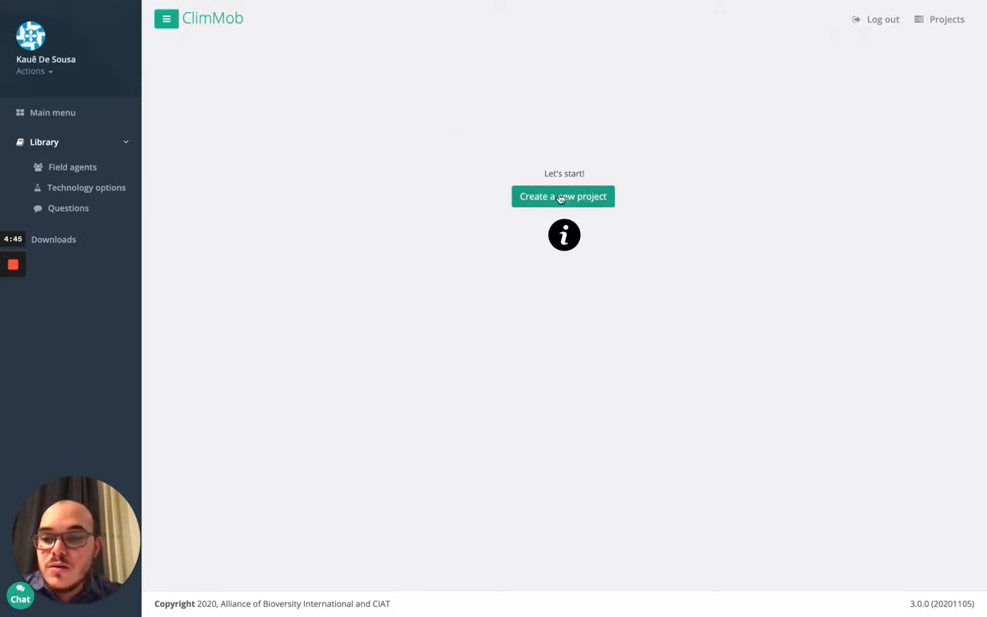
Start a new project and place the cursor in the Project code field
click(525, 196)
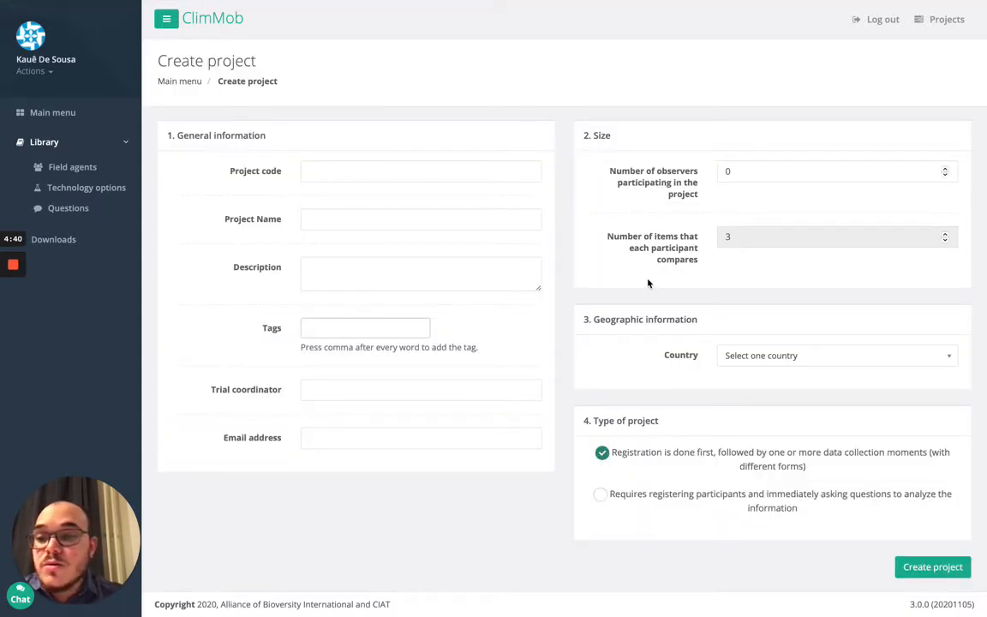
click(348, 171)
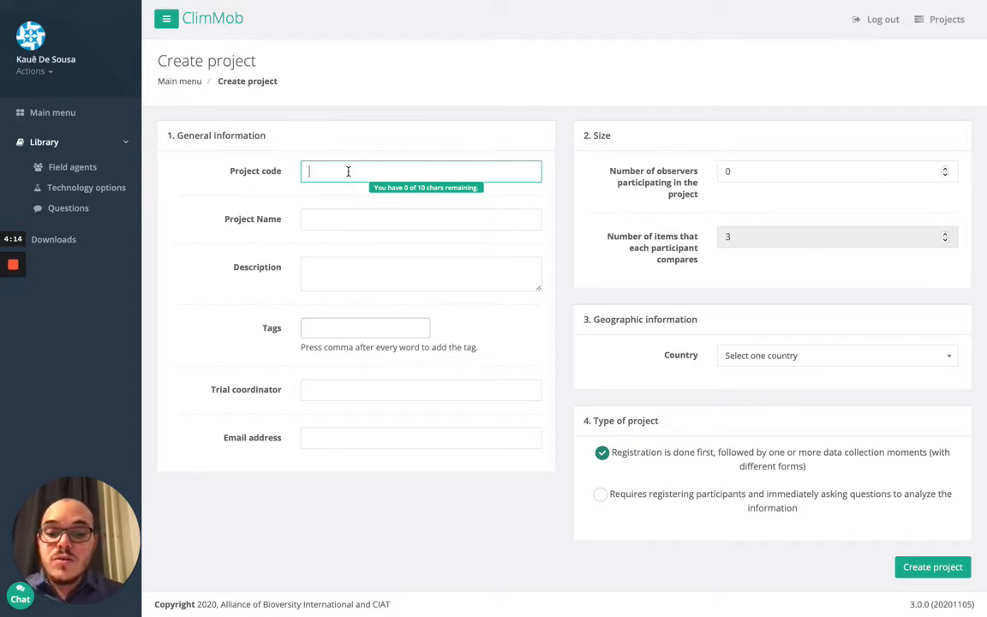
Enter project code 'beantest' and project name 'Test bean varieties'
text(beantest)
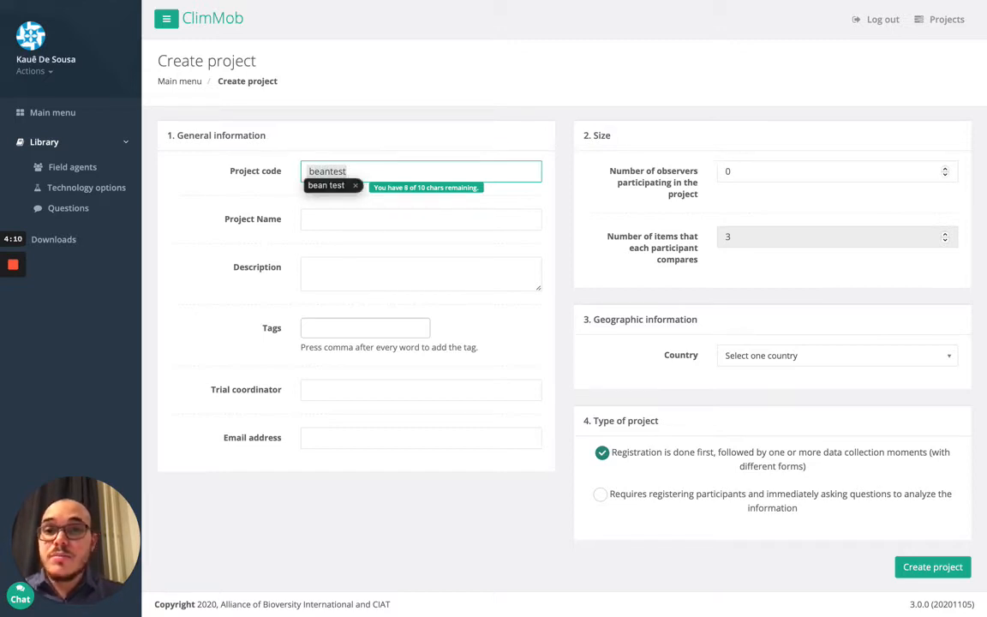
click(343, 220)
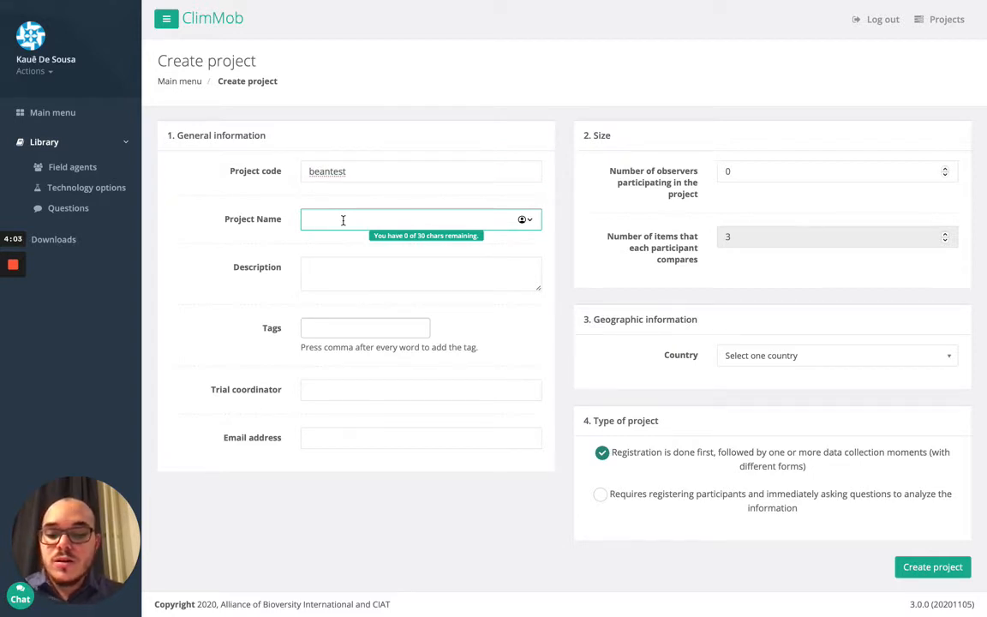
text(T)
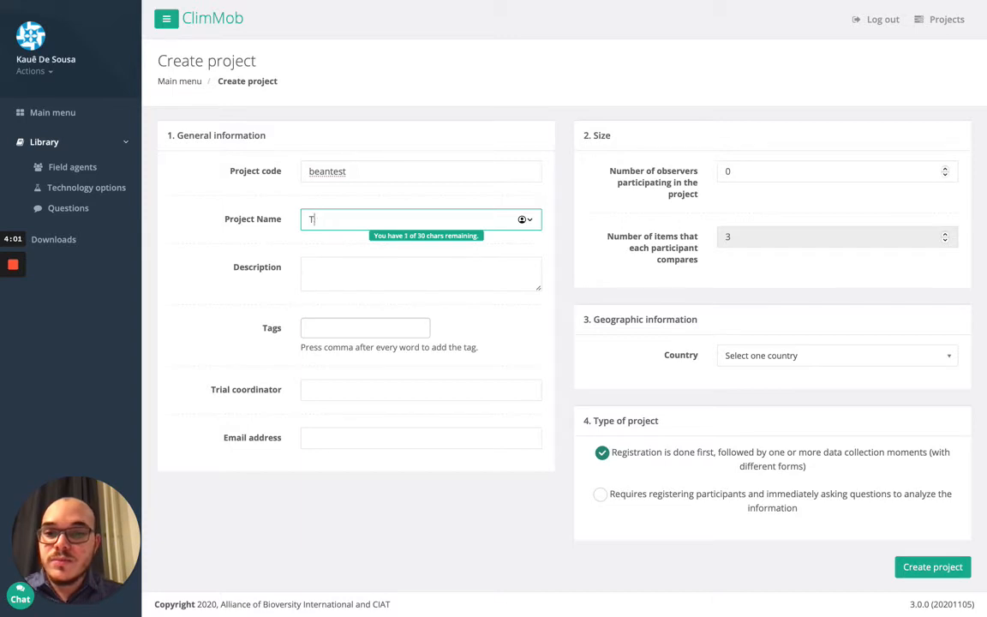
text(est )
text(bea)
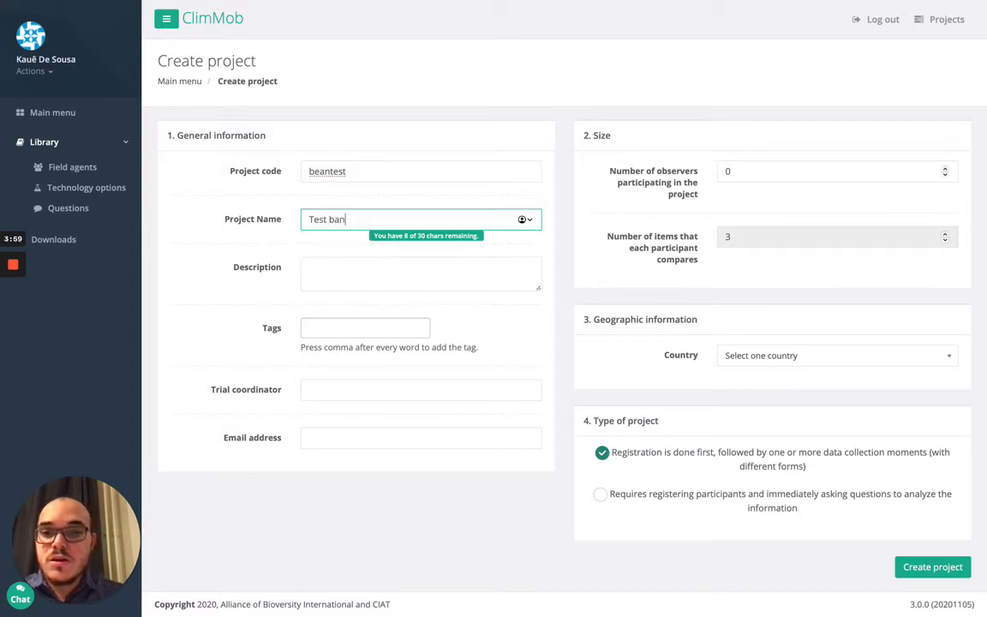
text(n vari)
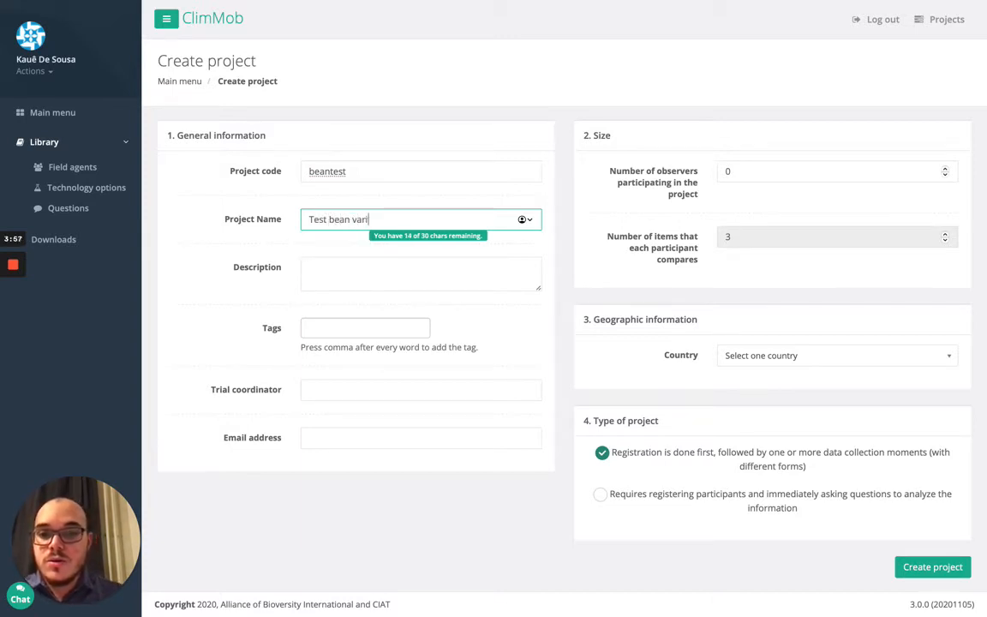
text(eties)
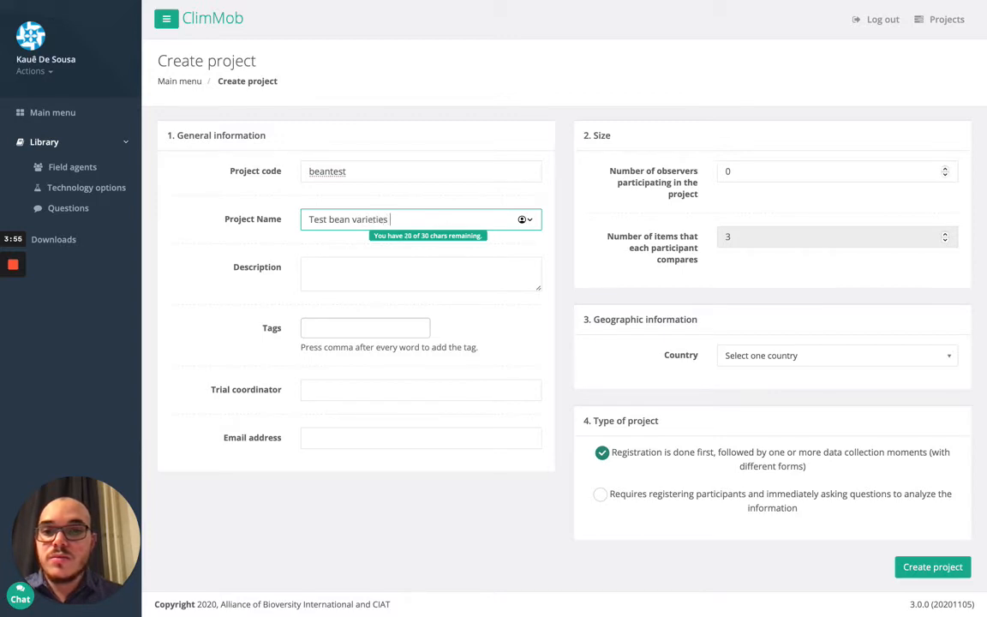
key(Tab)
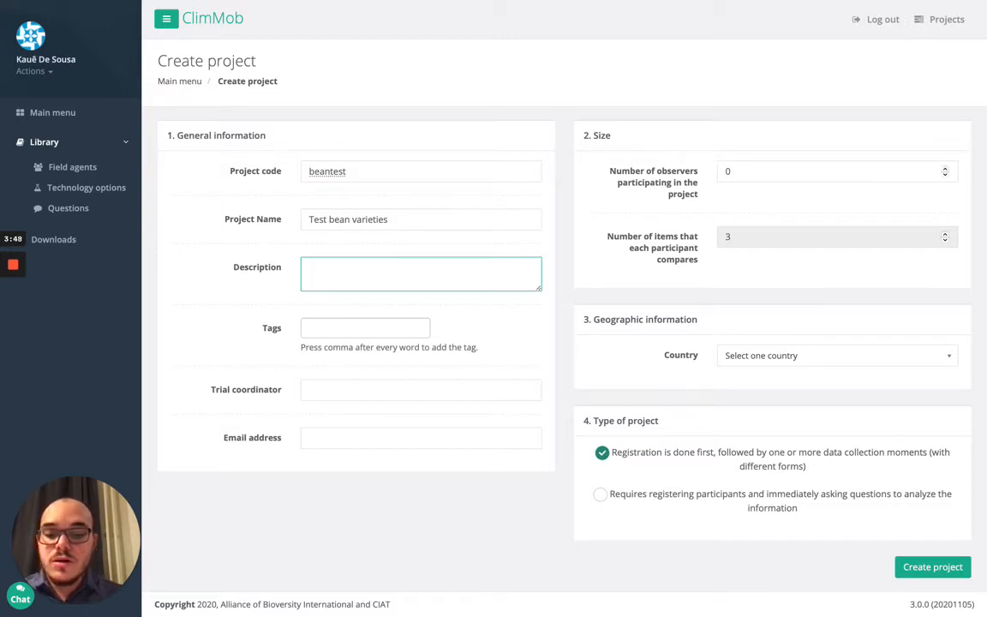
Describe the project as testing five bean varieties in Tanzania; tag it Tanzania, bean, crop-improvement
text(This projec)
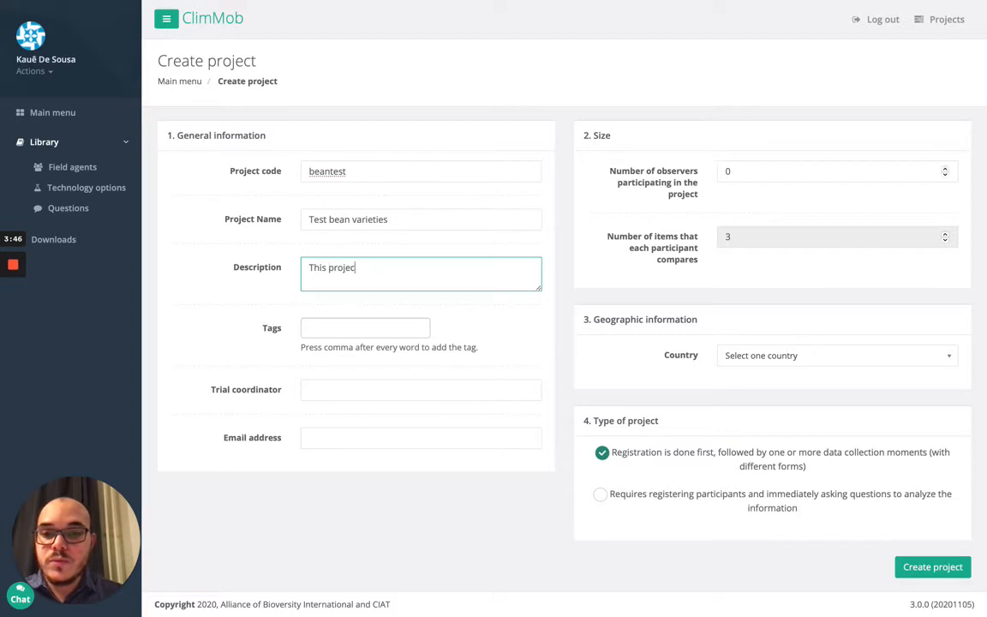
text(t is)
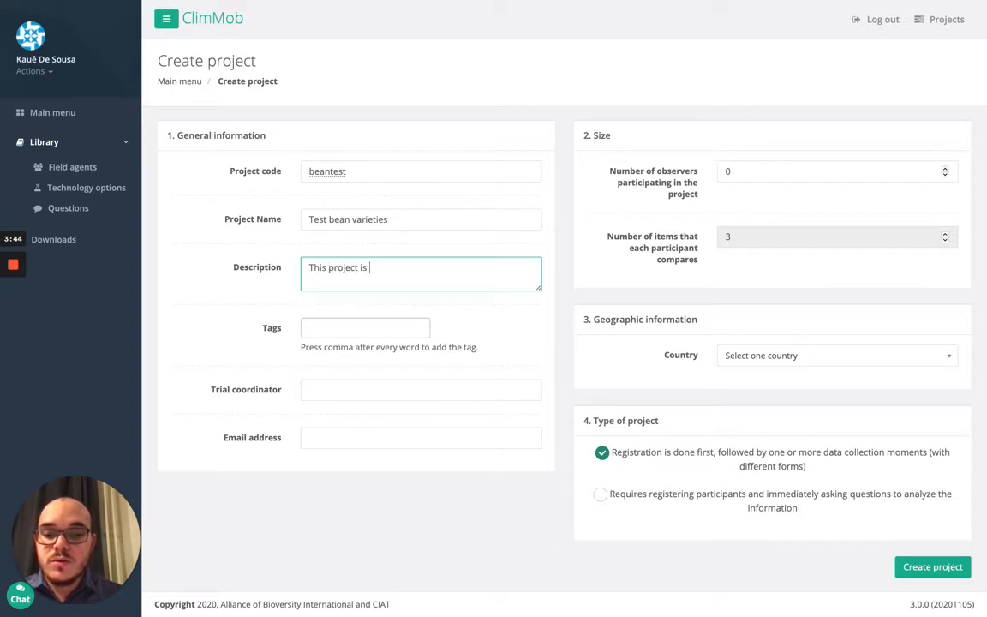
key(BackSpace)
key(BackSpace)
key(BackSpace)
text(will te)
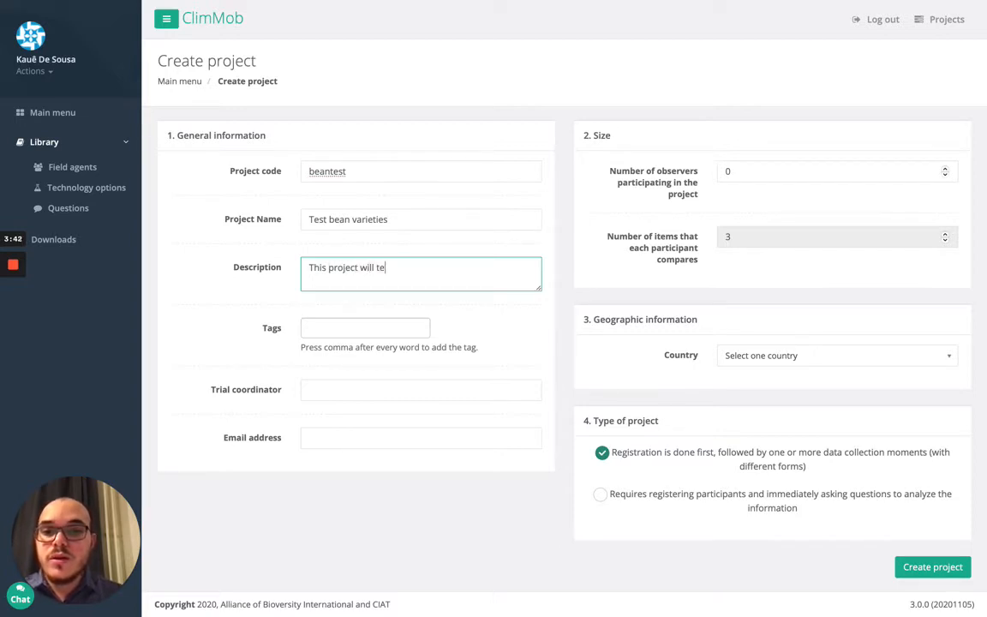
text(st five)
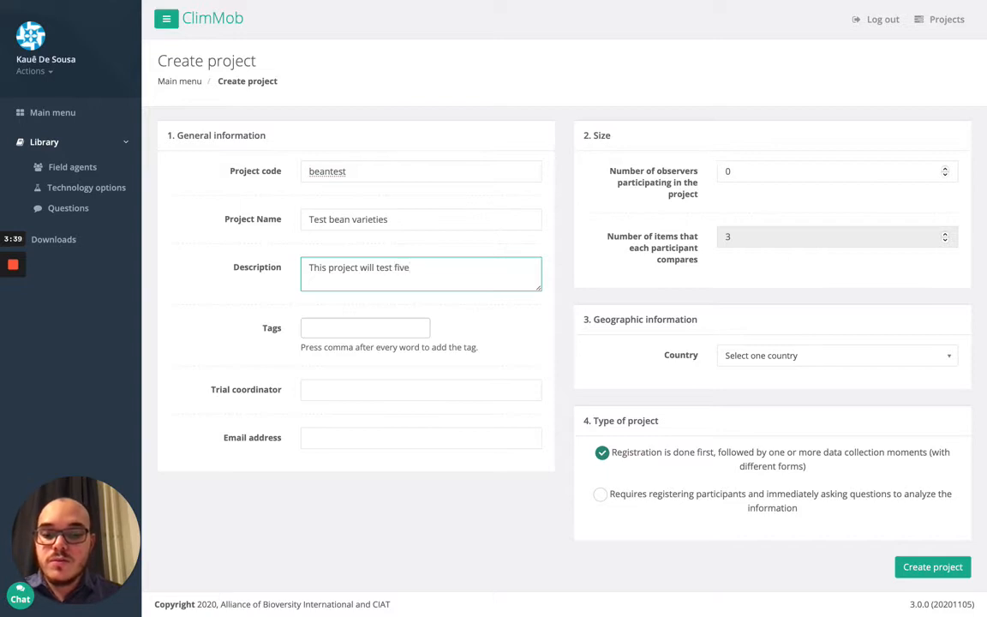
text( bean va)
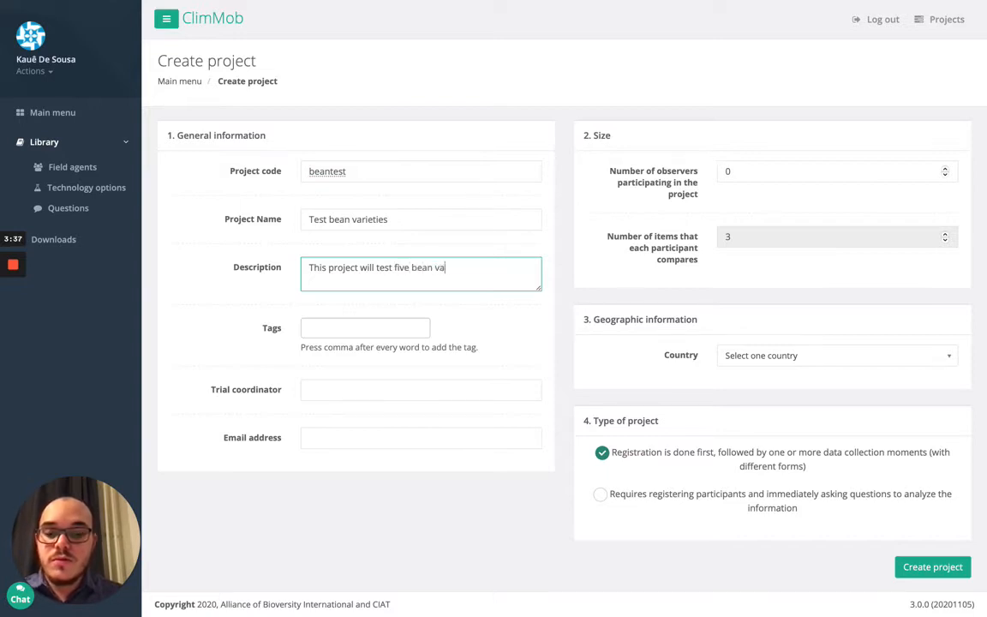
text(rieties in T)
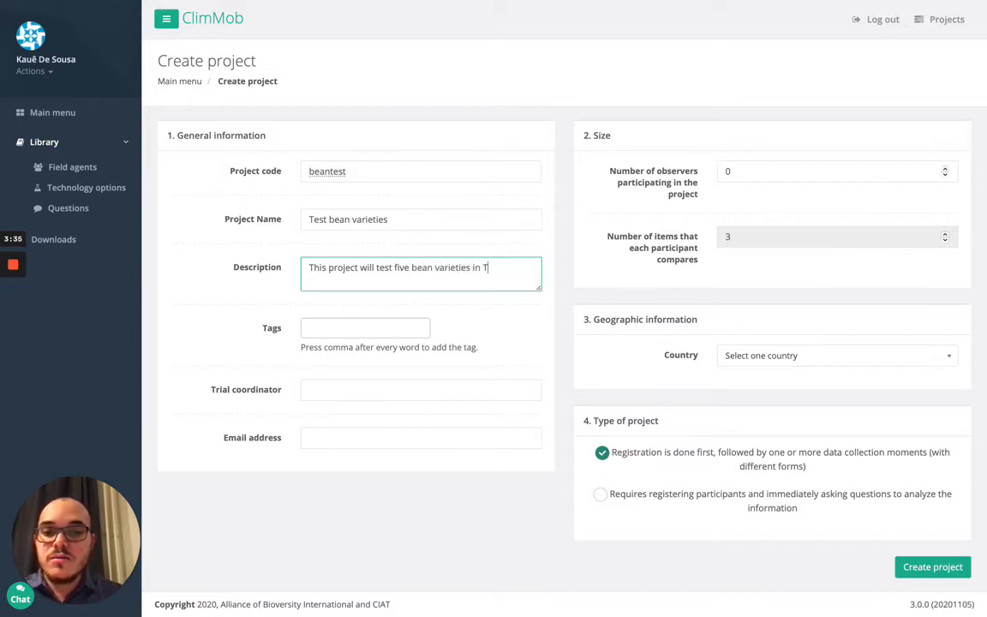
text(anzania)
key(Tab)
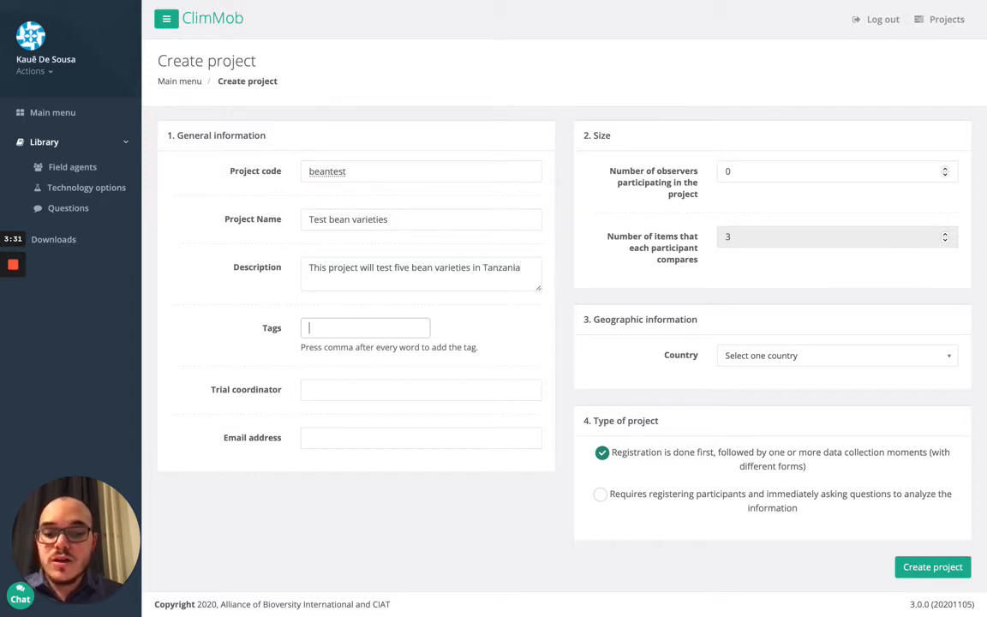
text(Tan)
text(zani)
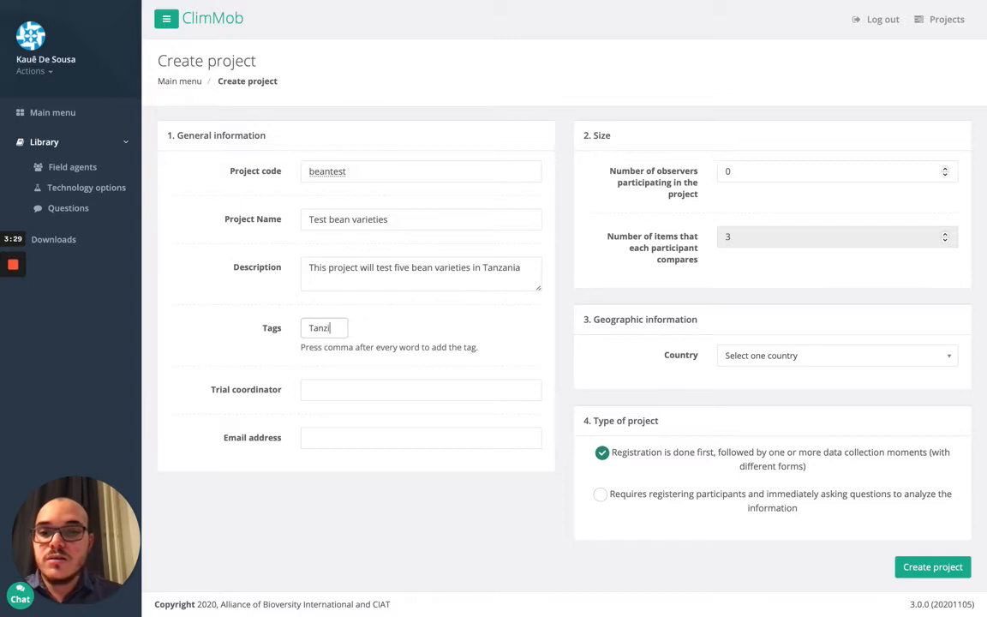
text(a)
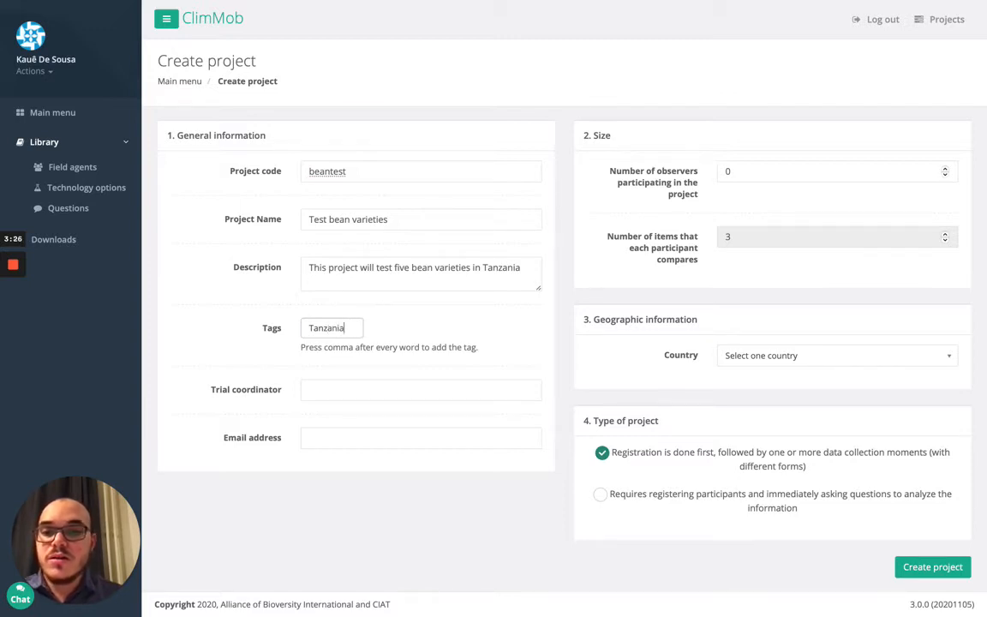
text(,)
text(bean)
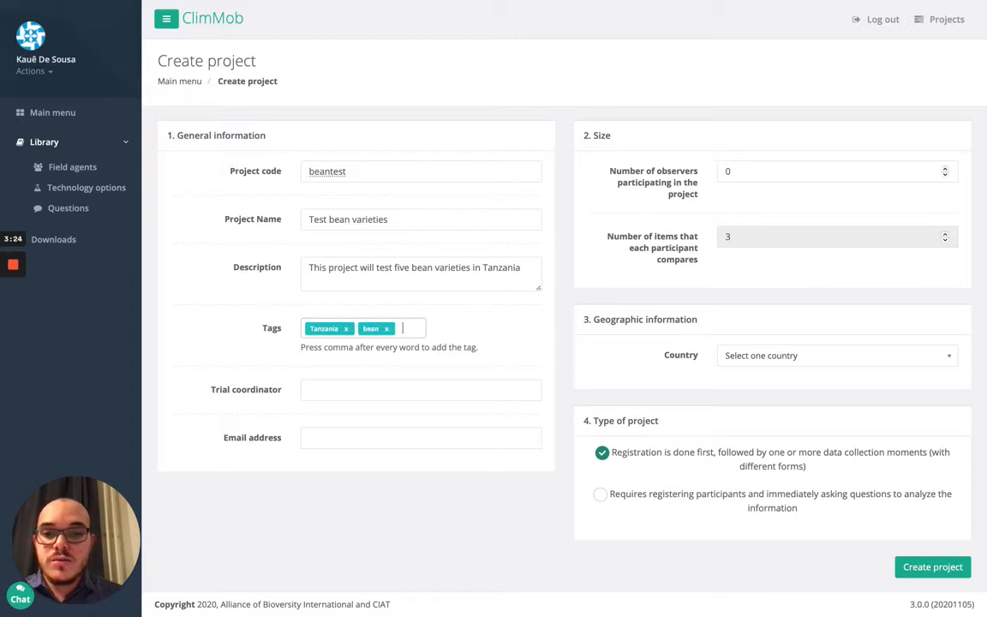
text(,crop-)
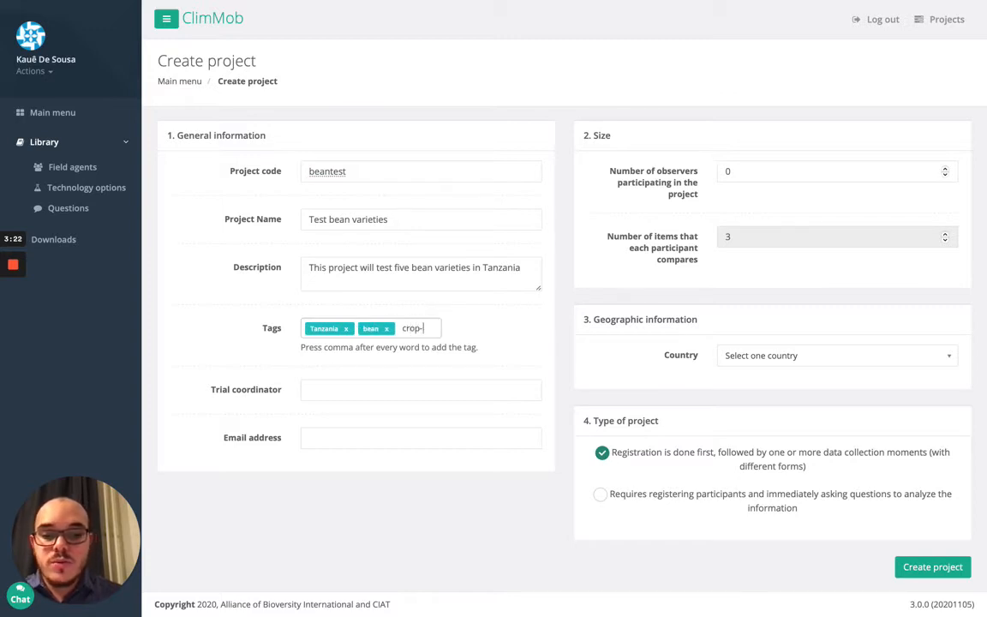
text(improveme)
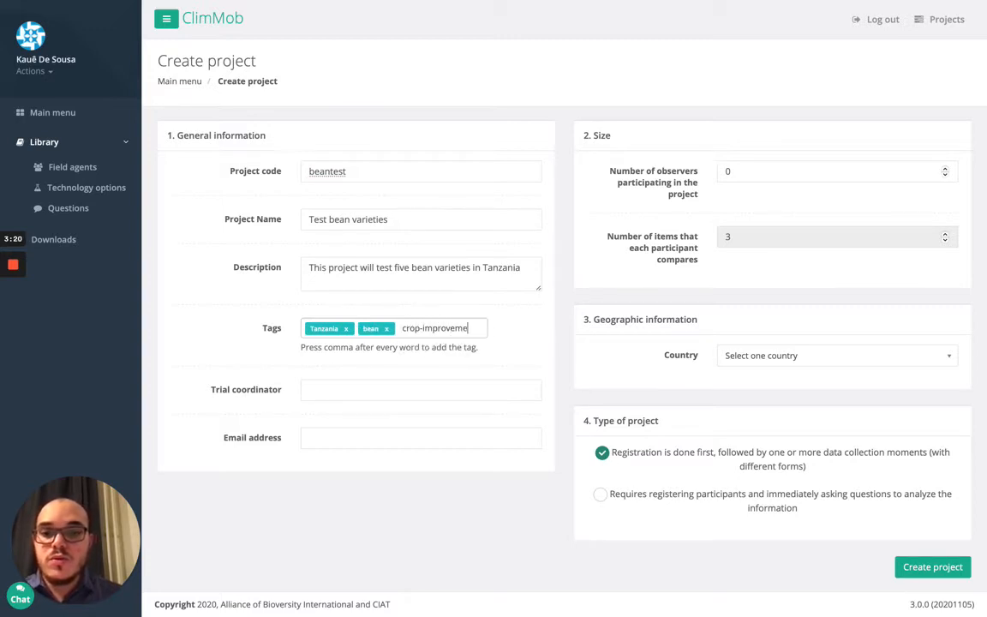
text(nt,)
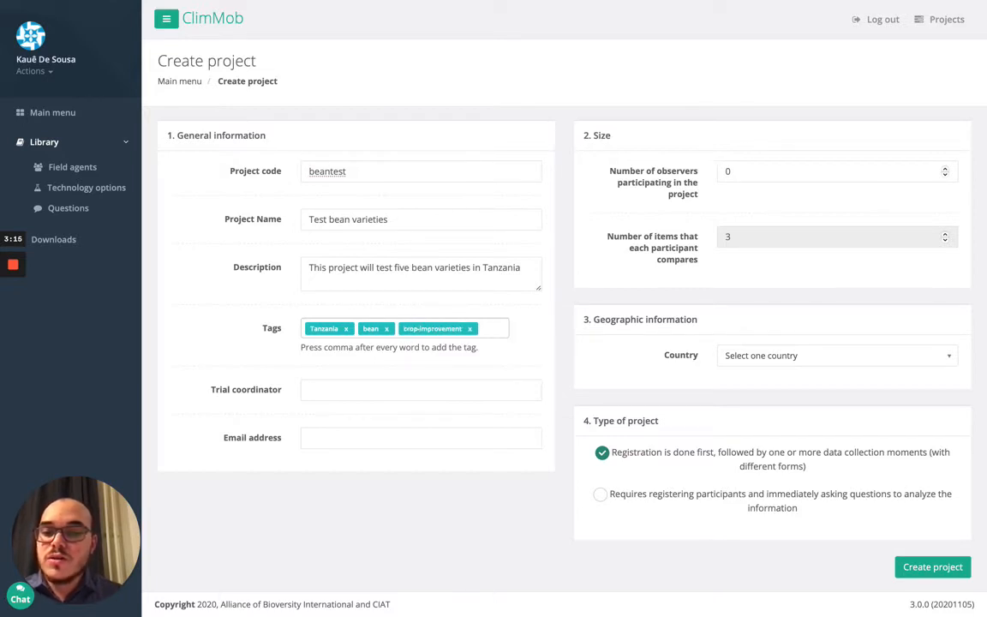
Enter the trial coordinator's full name and e-mail address, fixing the typos
click(310, 390)
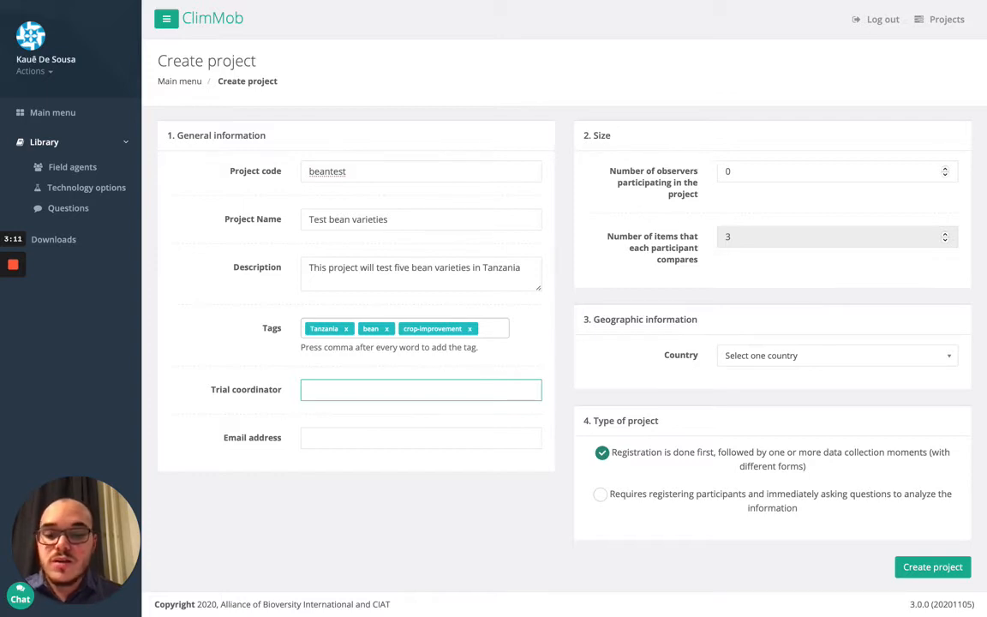
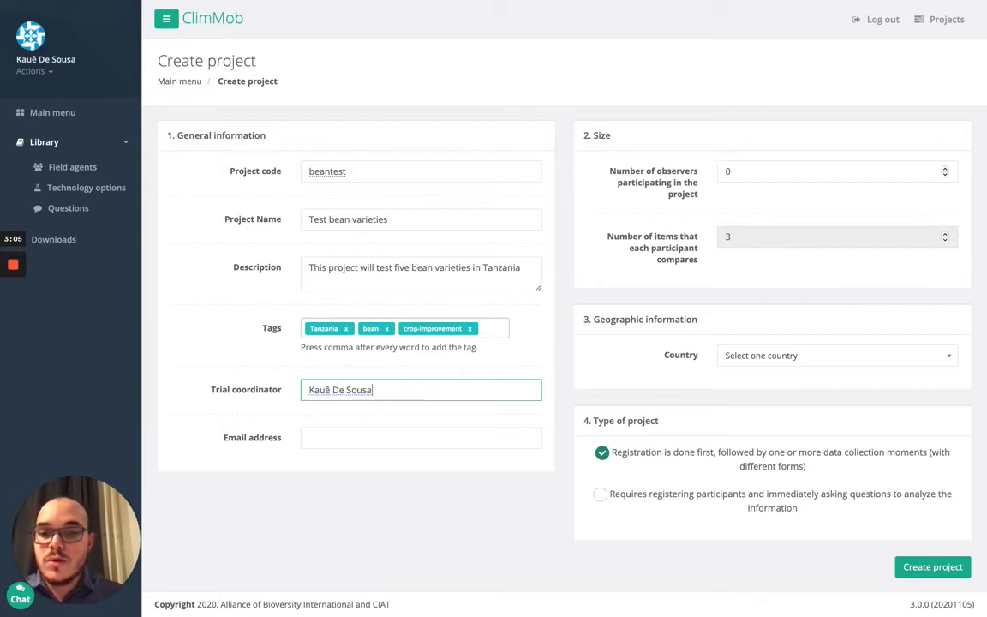
key(Tab)
text(s)
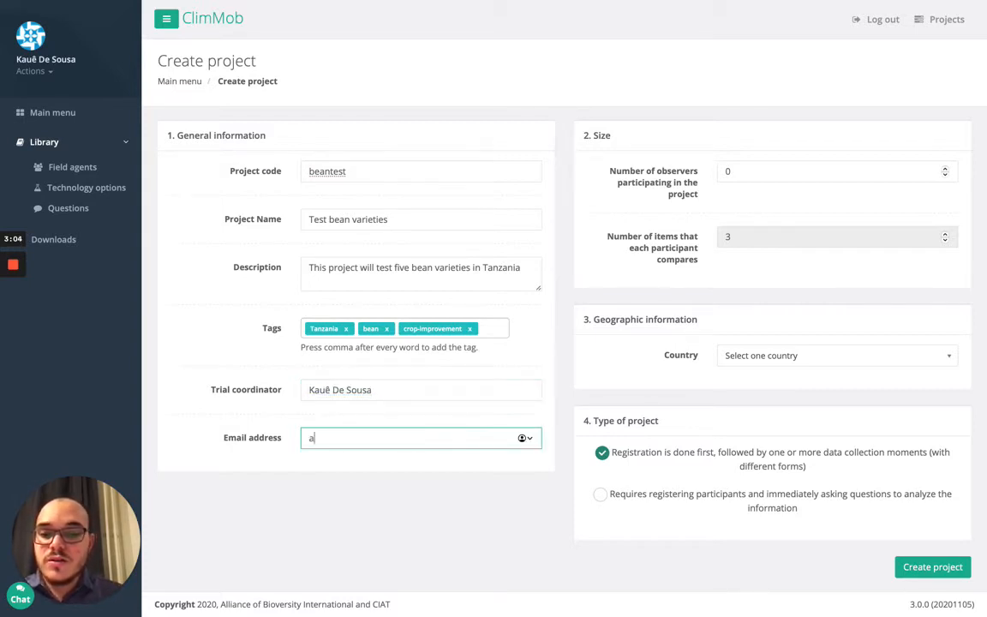
key(BackSpace)
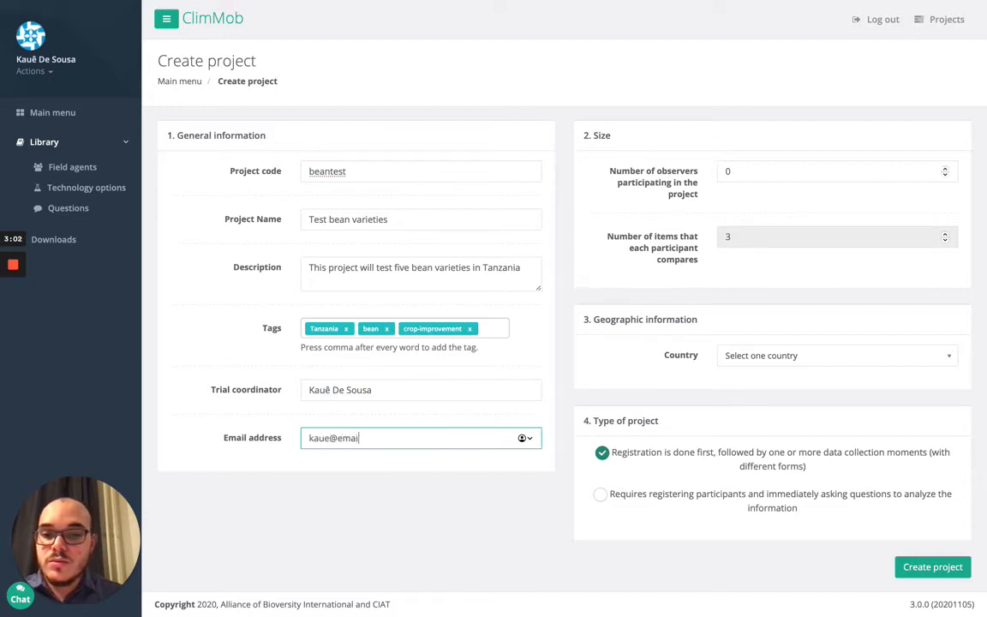
key(Tab)
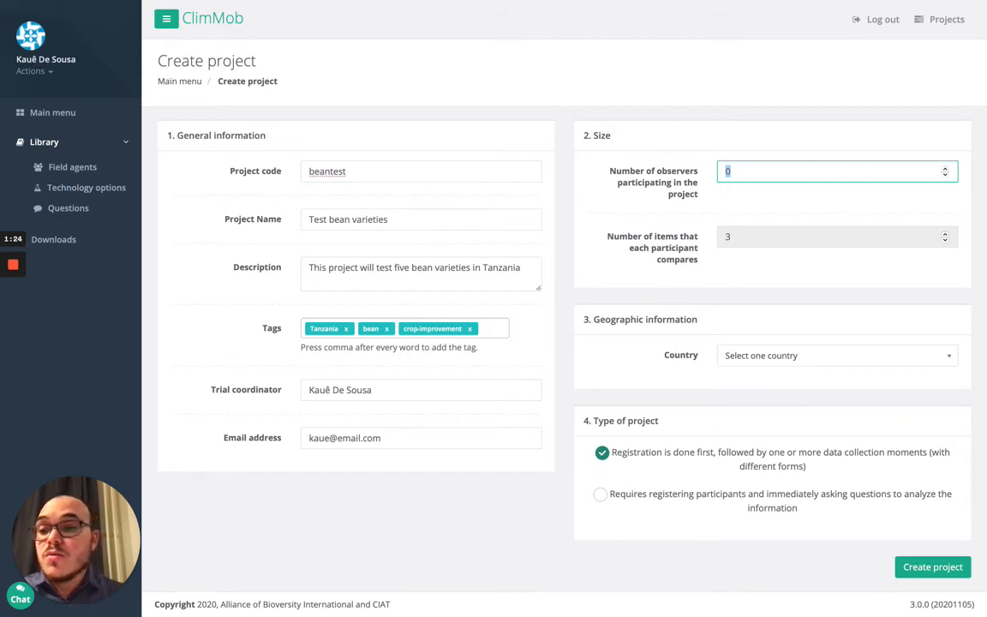
Set the number of observers participating in the project to 55
text(55)
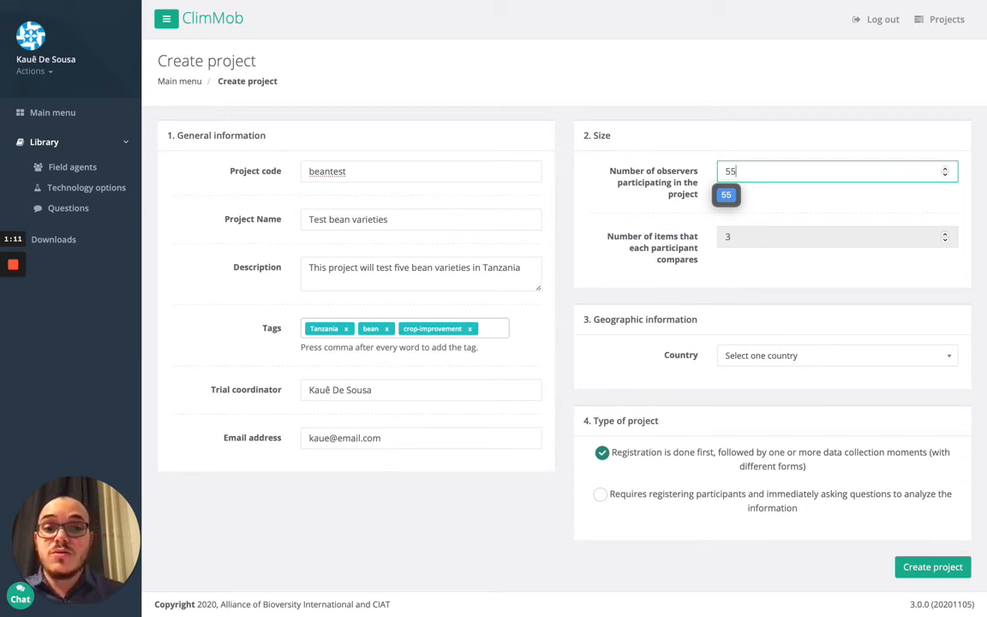
click(759, 265)
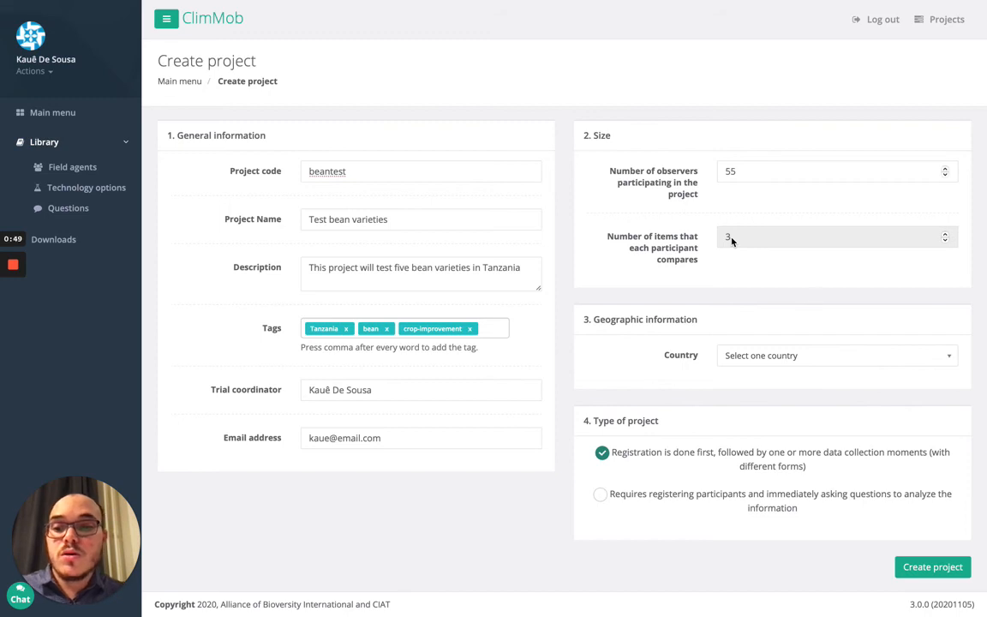
Search 'tan' in the Country list and select Tanzania
click(775, 355)
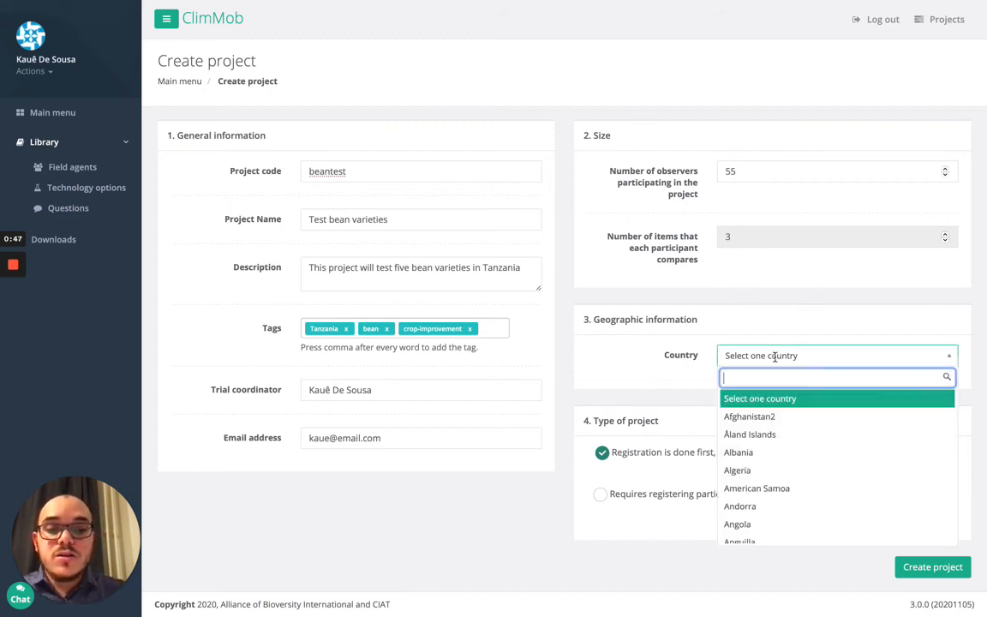
text(tan)
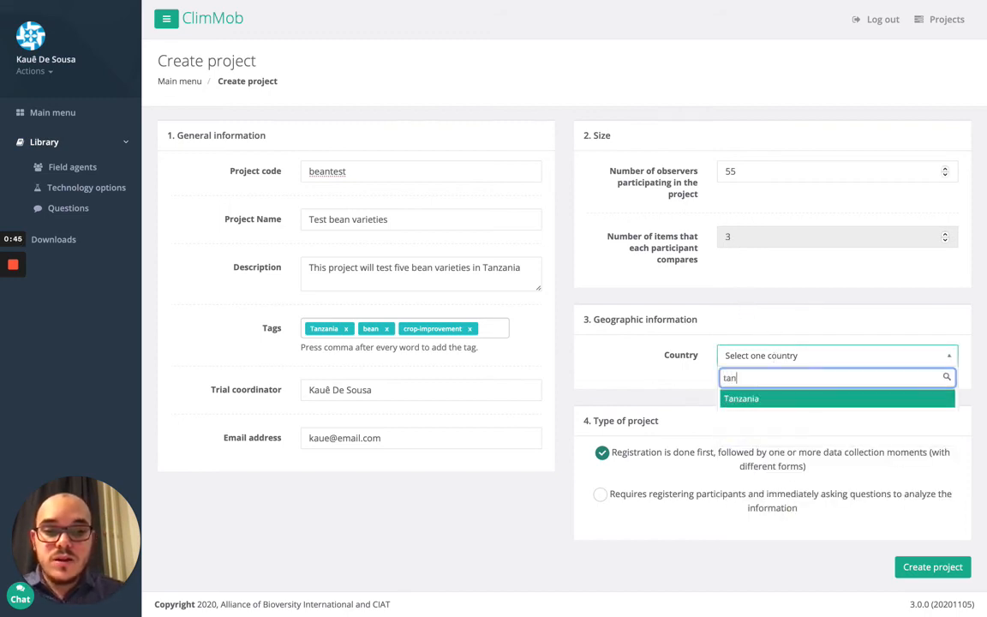
click(778, 400)
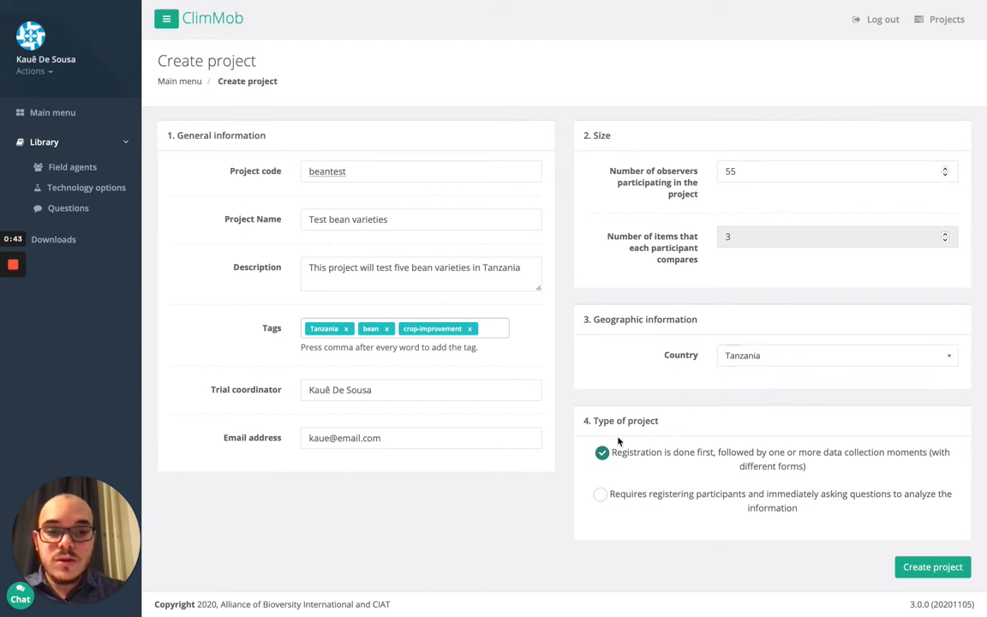